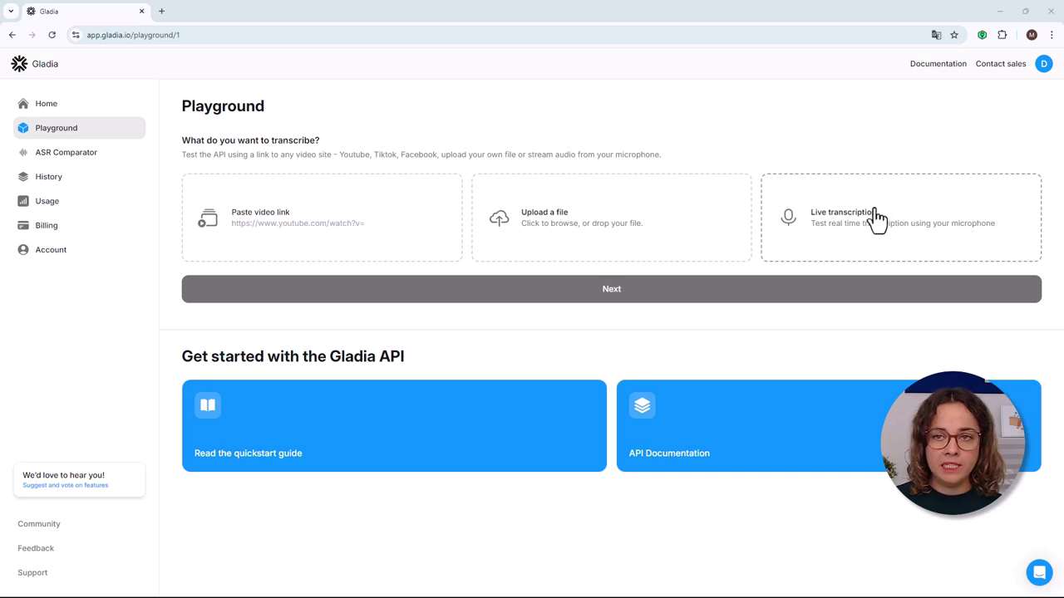
Step: Open live transcription in the Gladia Playground and enable Prosody in its advanced parameters
{"action": "left_click", "coordinate": [835, 231]}
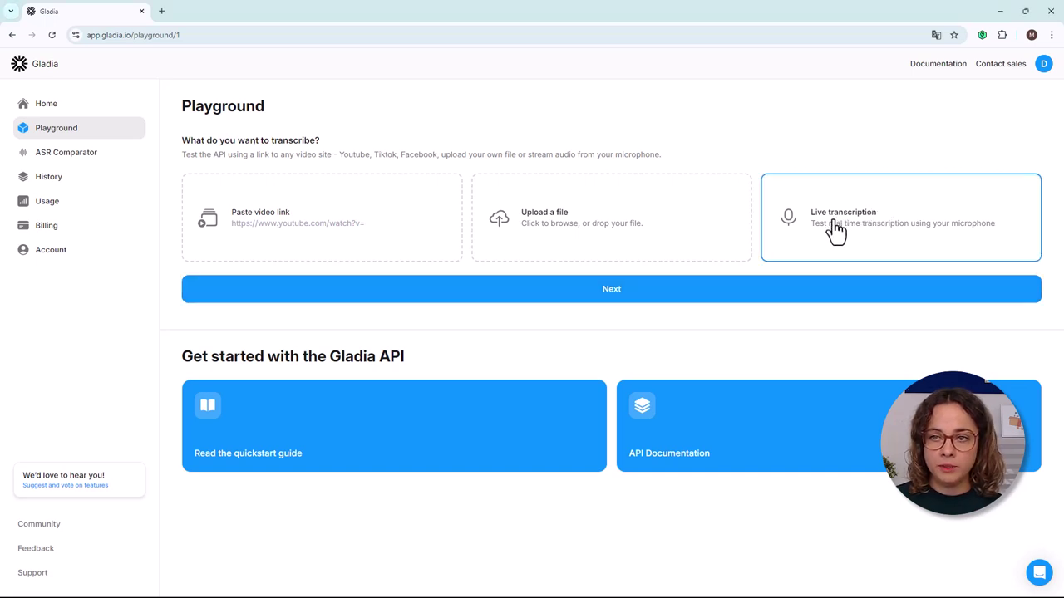
{"action": "left_click", "coordinate": [832, 296]}
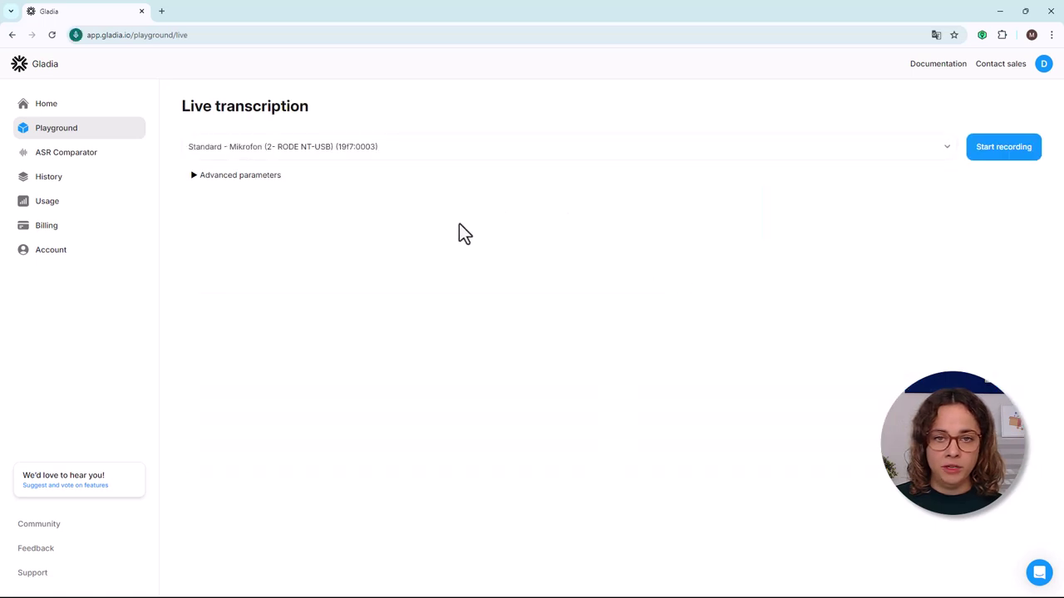
{"action": "left_click", "coordinate": [209, 189]}
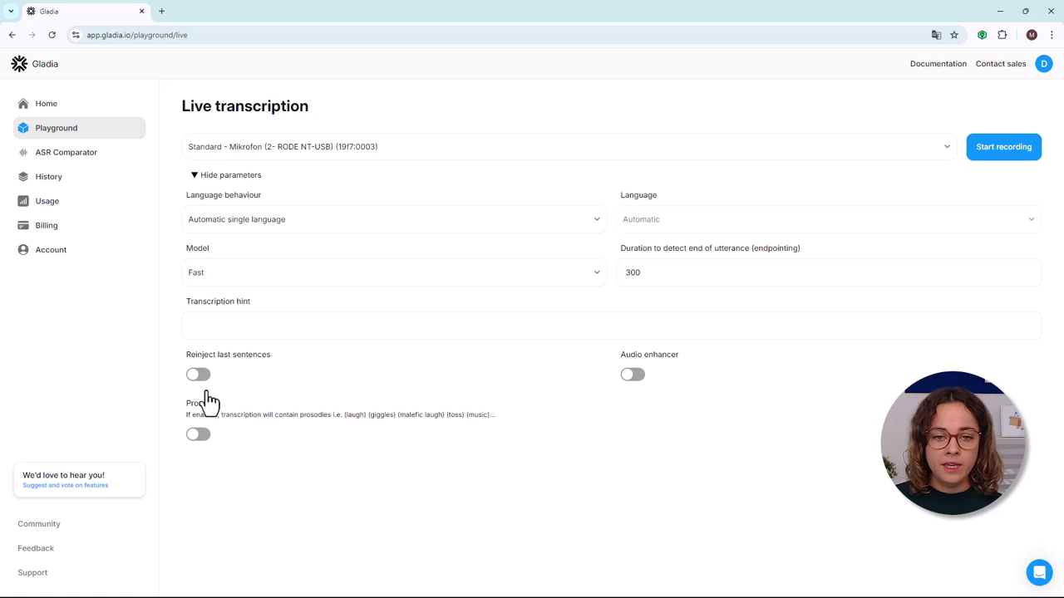
{"action": "left_click", "coordinate": [198, 437]}
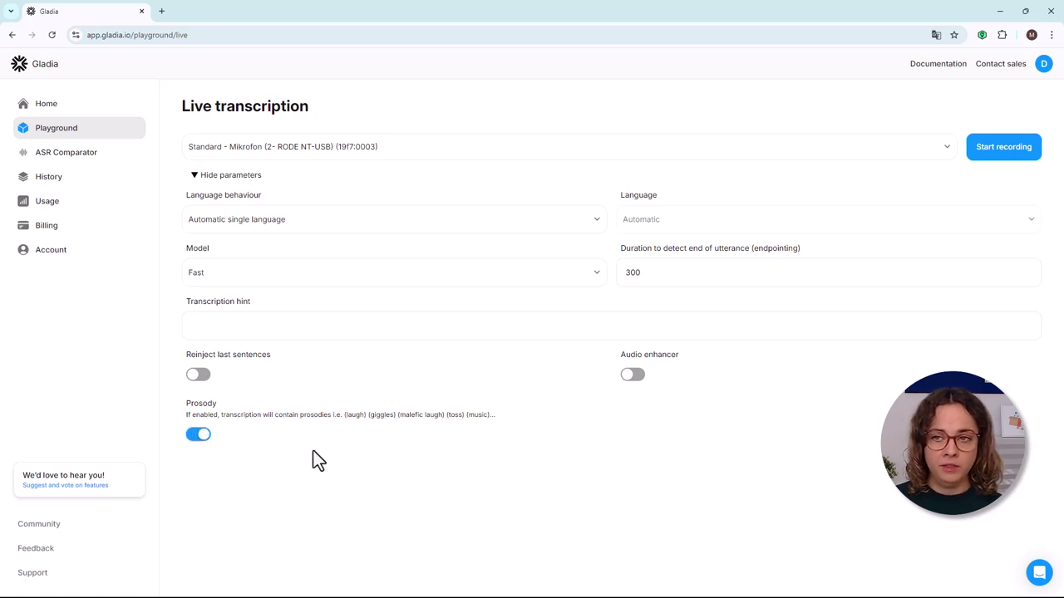
Step: Set the transcription hint to "Tool-Vorstellung von Gladia; Thema: Speech-to-Text-Anwendungen in der Erwachsenenbildung" and enable Reinject last sentences
{"action": "right_click", "coordinate": [240, 326]}
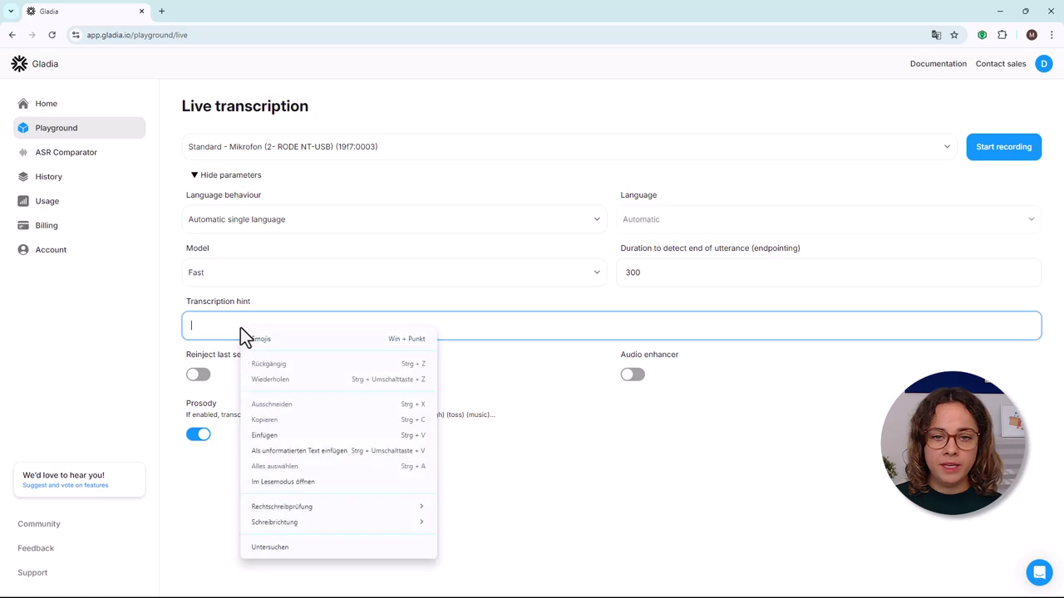
{"action": "left_click", "coordinate": [268, 437]}
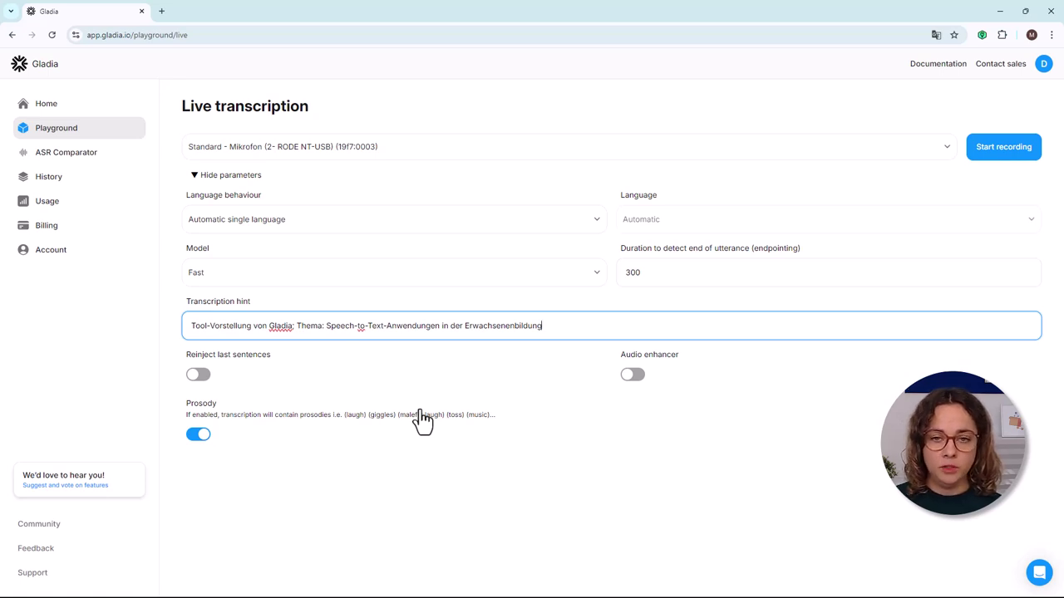
{"action": "left_click", "coordinate": [198, 376]}
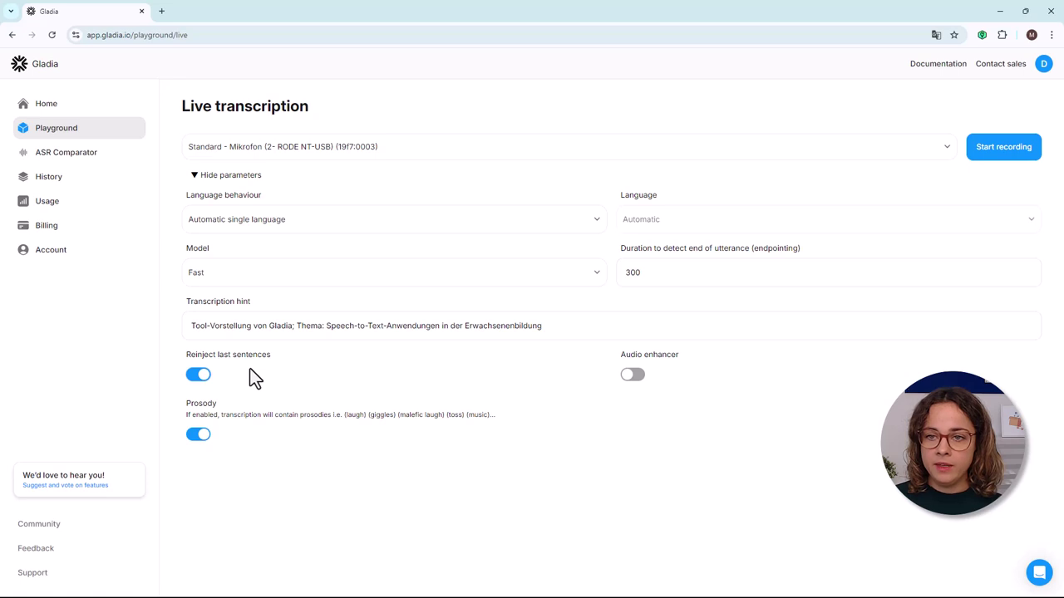
Step: Record spoken audio from the microphone as a live transcription and stop the recording
{"action": "left_click", "coordinate": [993, 156]}
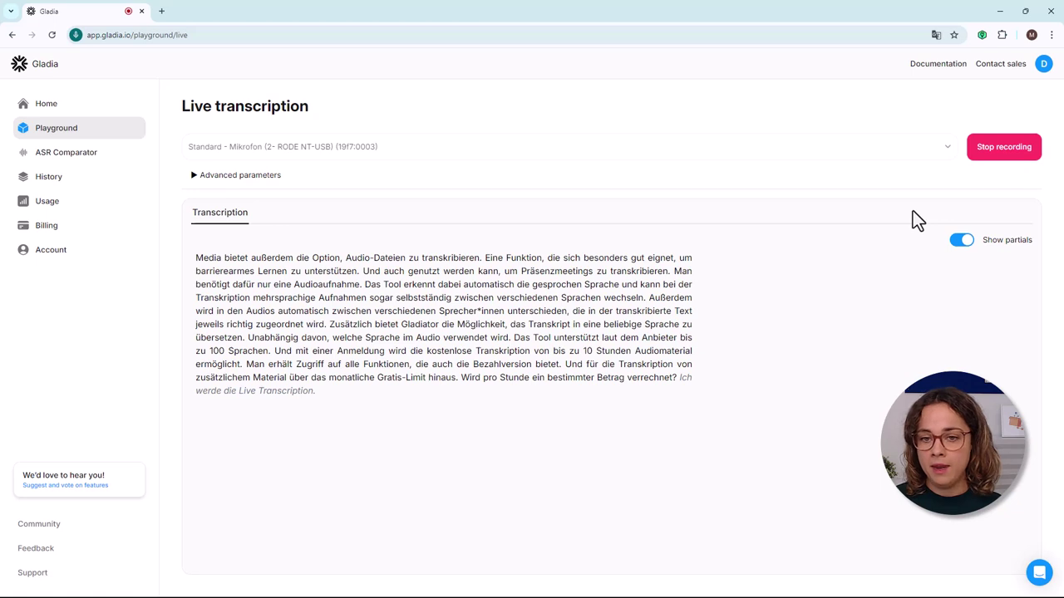
{"action": "left_click", "coordinate": [987, 150]}
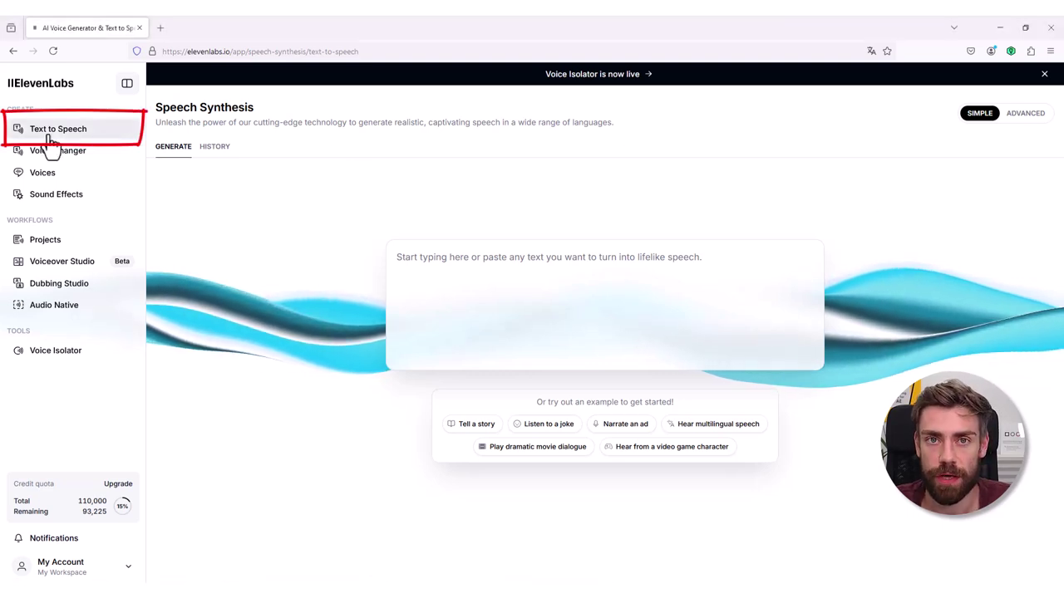
Step: In ElevenLabs Text to Speech, enter the German paragraph introducing ElevenLabs' speech synthesis and choose the Sarah voice
{"action": "left_click", "coordinate": [478, 296]}
{"action": "type", "text": "ElevenLabs ist eines der führenden Unternehmen im Bereich Sprachsynthese – also der Erzeugung menschlich klingender Sprechstimmen mithilfe von Künstlicher Intelligenz. So bietet ElevenLabs die Möglichkeit Texte von einer KI-generierten Stimme vorlesen zu lassen, also sog. Text-to-Speech. Die Qualität ist dabei wirklich sehr gut."}
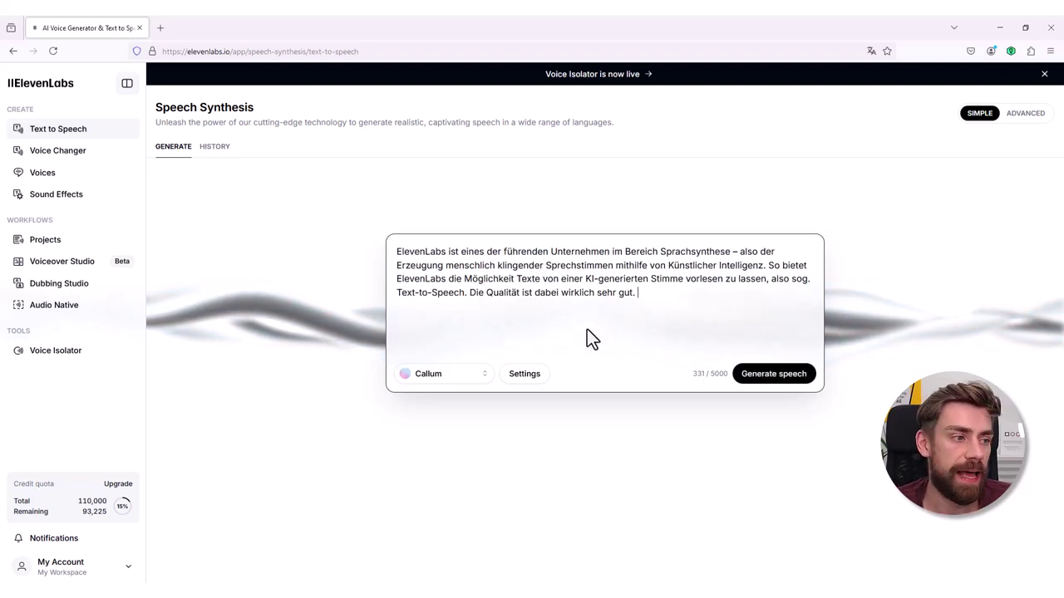
{"action": "left_click", "coordinate": [472, 378]}
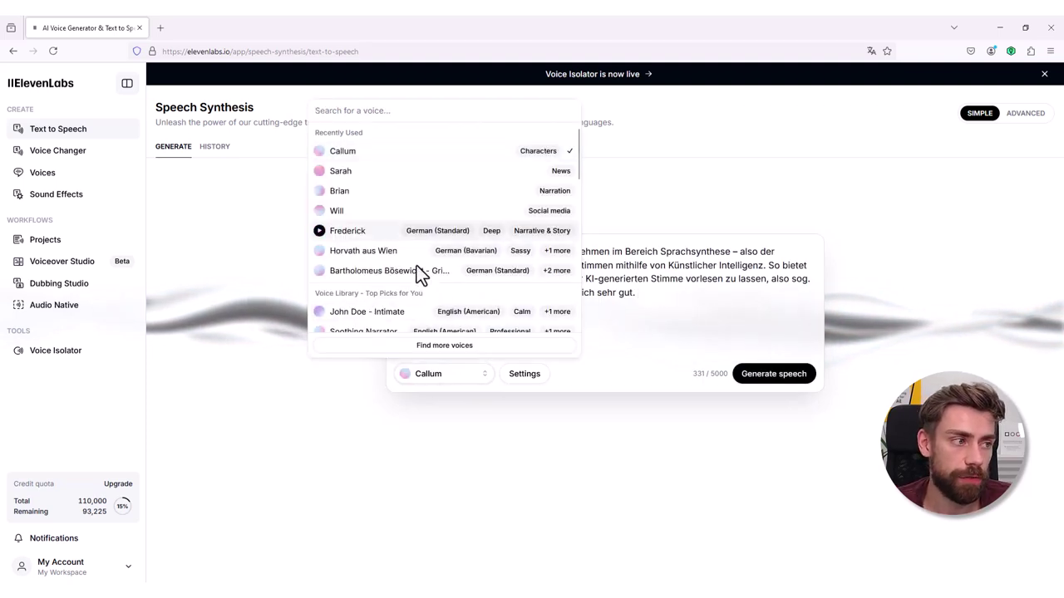
{"action": "scroll", "coordinate": [416, 270], "scroll_direction": "down", "scroll_amount": 10}
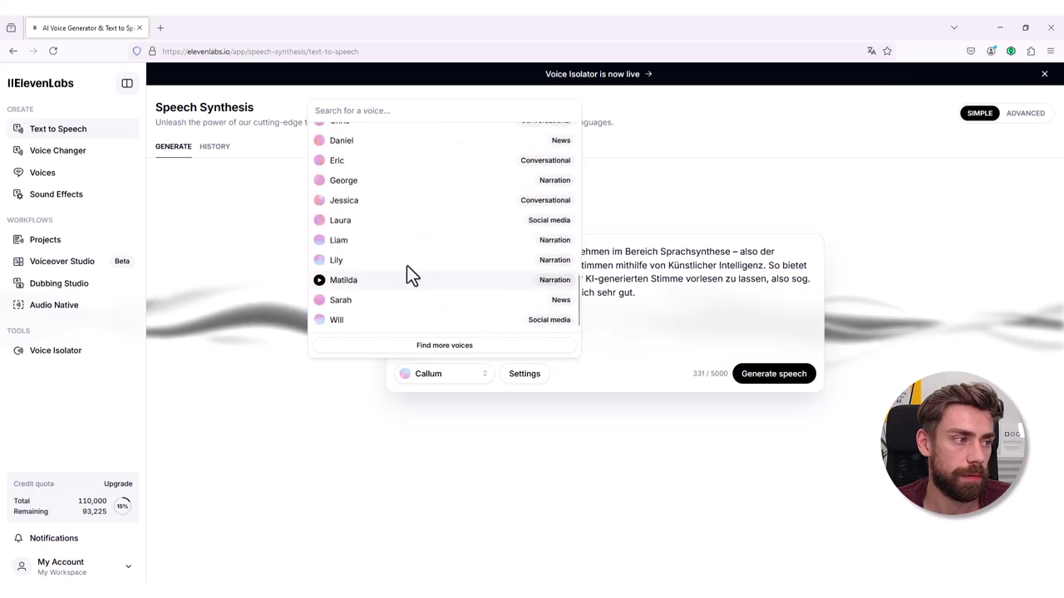
{"action": "left_click", "coordinate": [352, 301]}
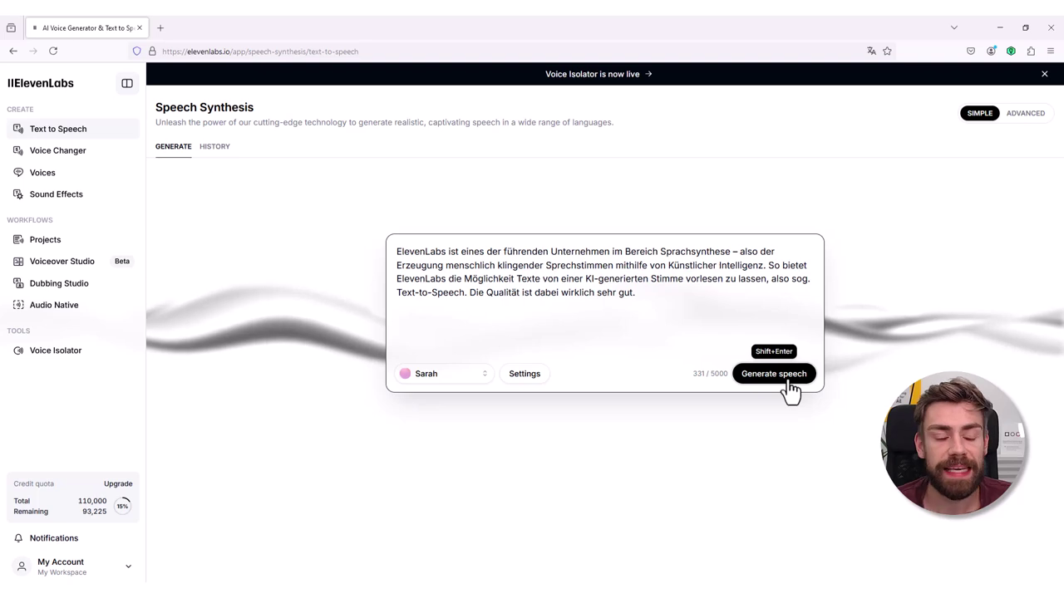
Step: Look through the available voices and open the voice library to find more
{"action": "left_click", "coordinate": [472, 375]}
{"action": "scroll", "coordinate": [458, 257], "scroll_direction": "down", "scroll_amount": 8}
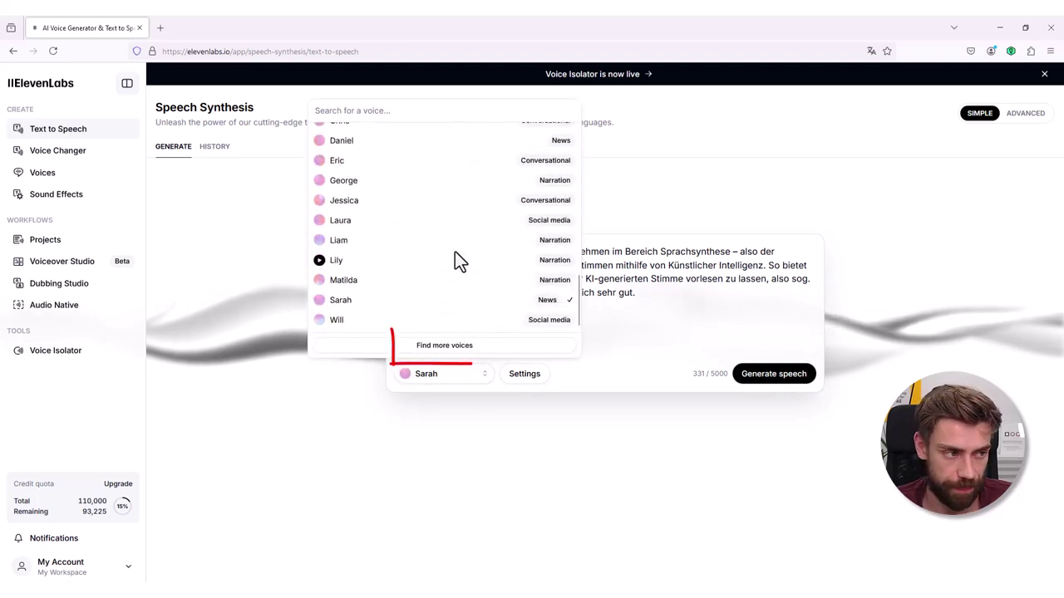
{"action": "left_click", "coordinate": [490, 353]}
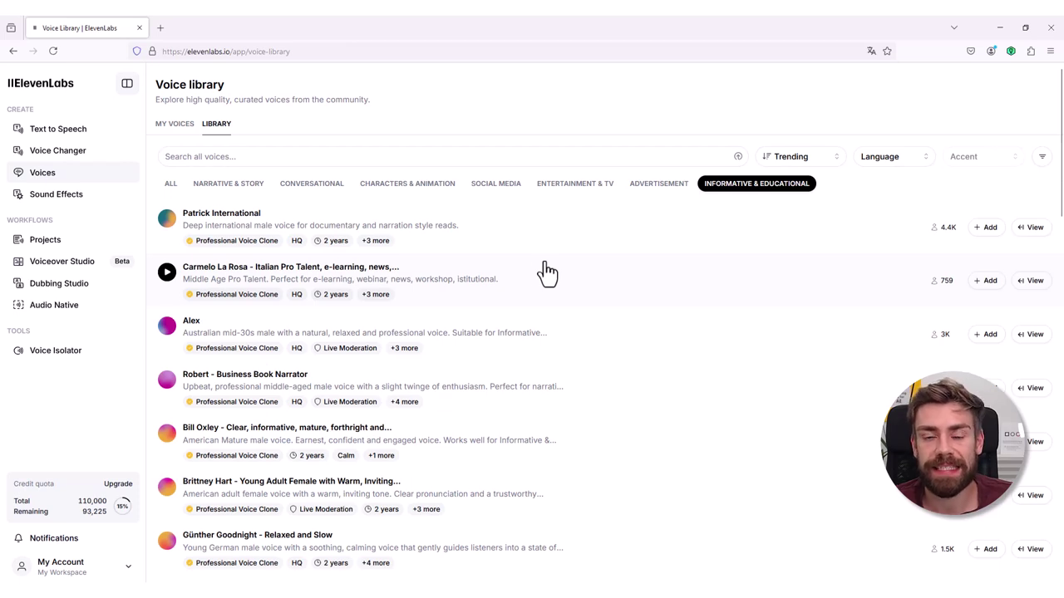
Step: View the Sound Effects generator and the Audio Native settings
{"action": "left_click", "coordinate": [79, 198]}
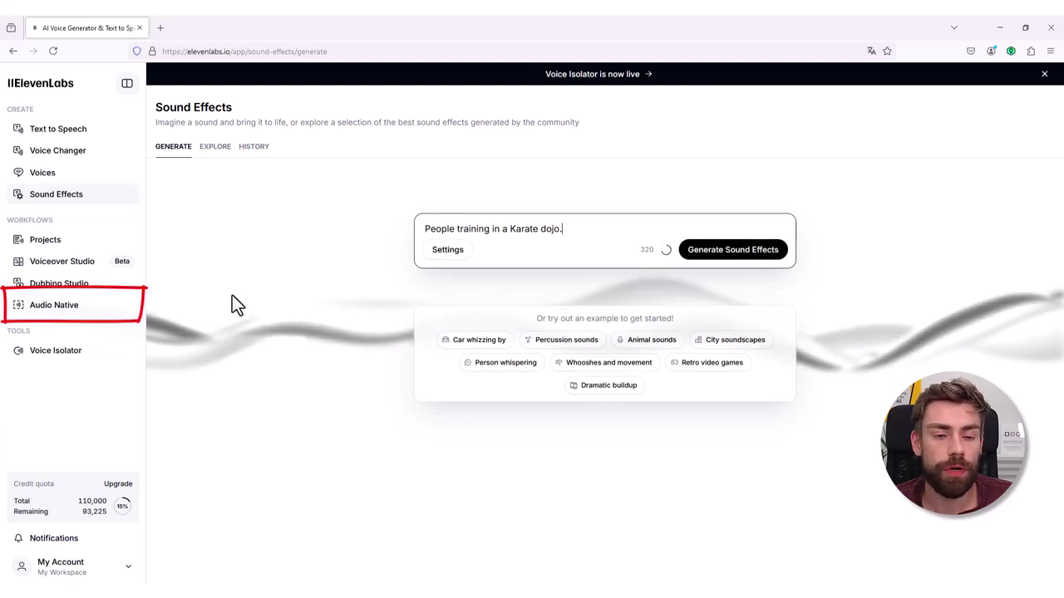
{"action": "left_click", "coordinate": [60, 304]}
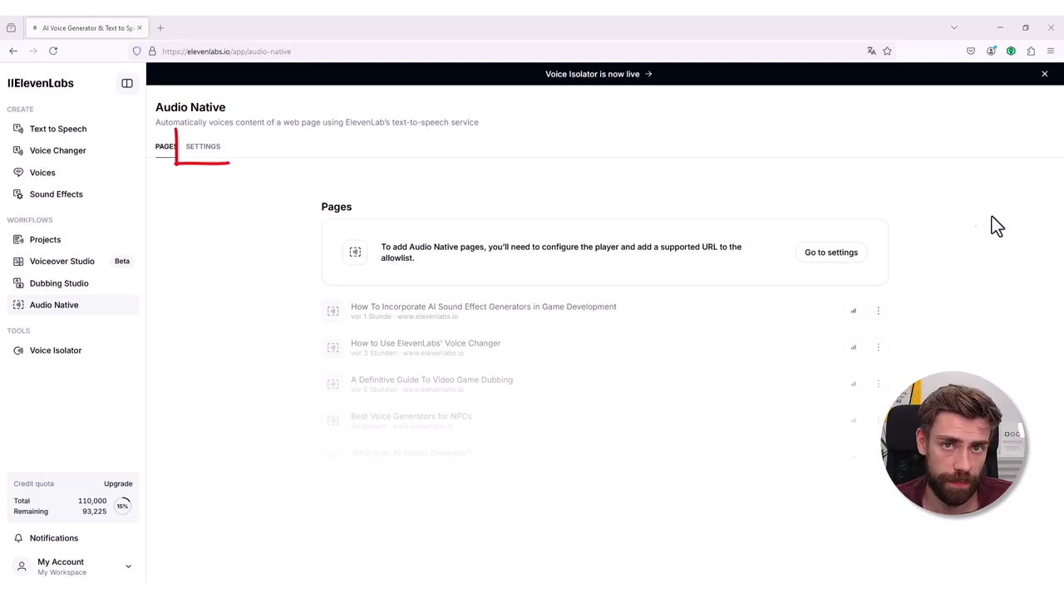
{"action": "left_click", "coordinate": [211, 153]}
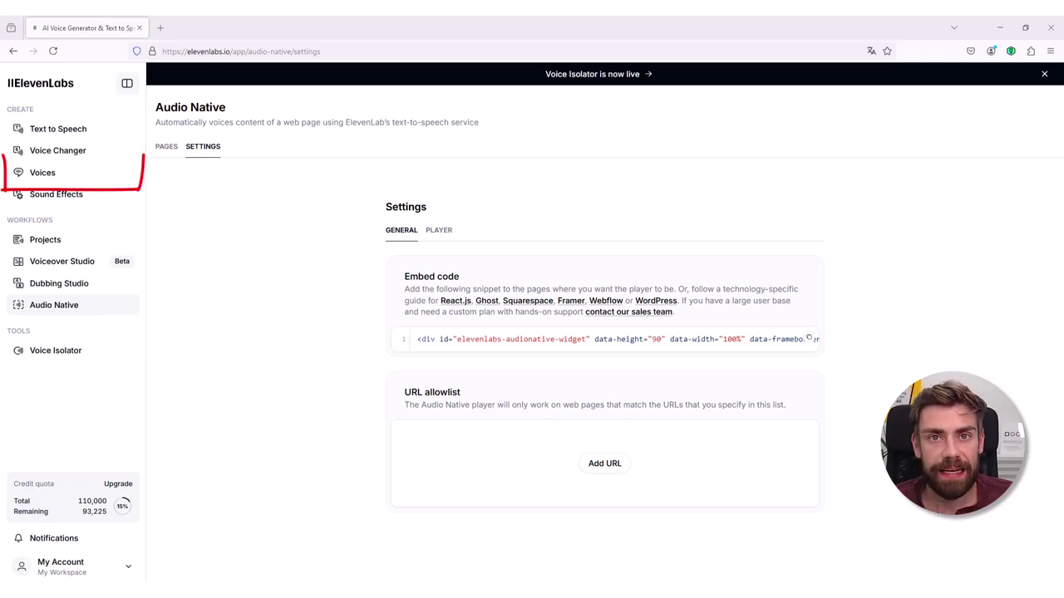
Step: Start adding a new voice with Instant Voice Cloning from the personal voices page
{"action": "left_click", "coordinate": [67, 180]}
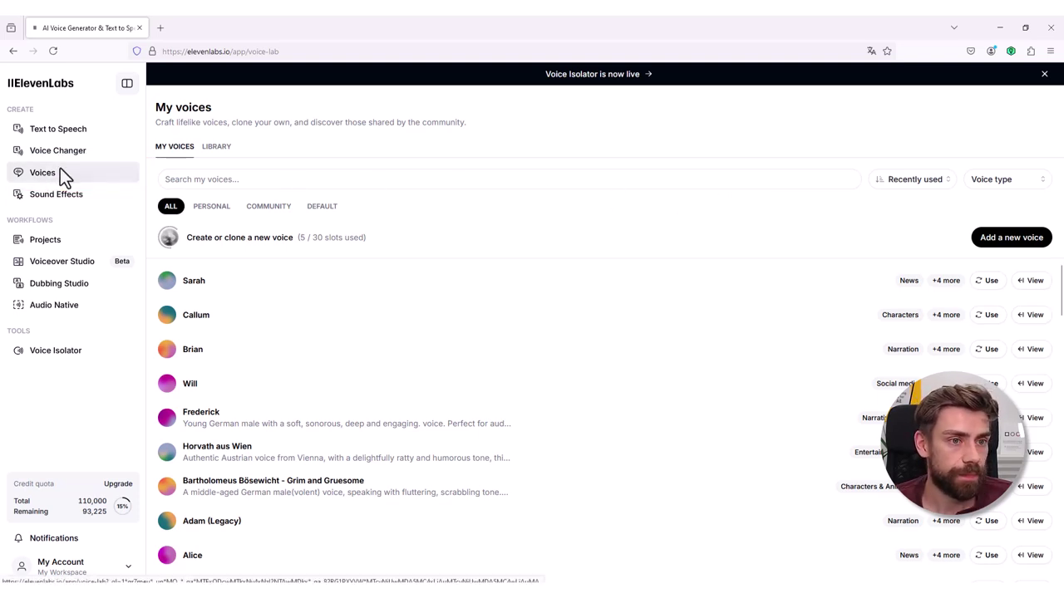
{"action": "left_click", "coordinate": [1030, 241]}
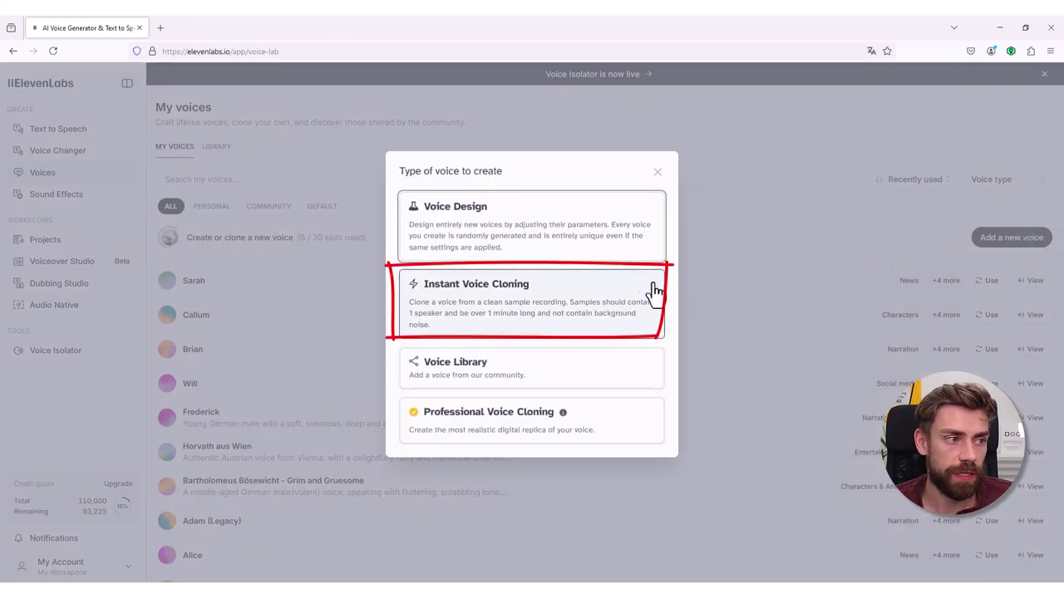
{"action": "left_click", "coordinate": [541, 308]}
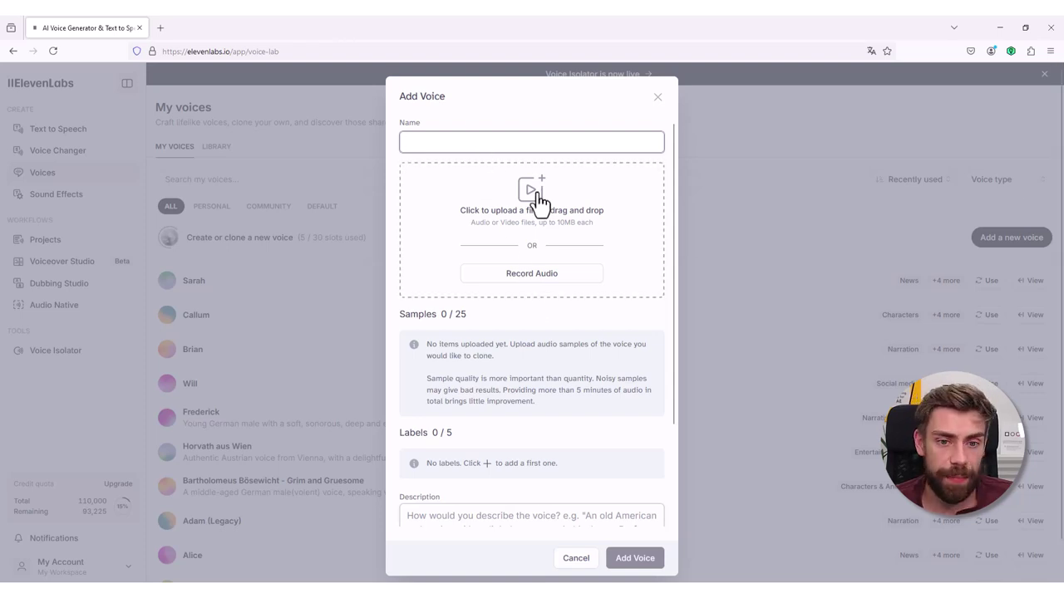
Step: Name the voice Teststimme, accept the rights and consent statement, and cancel adding the voice
{"action": "type", "text": "Teststimme"}
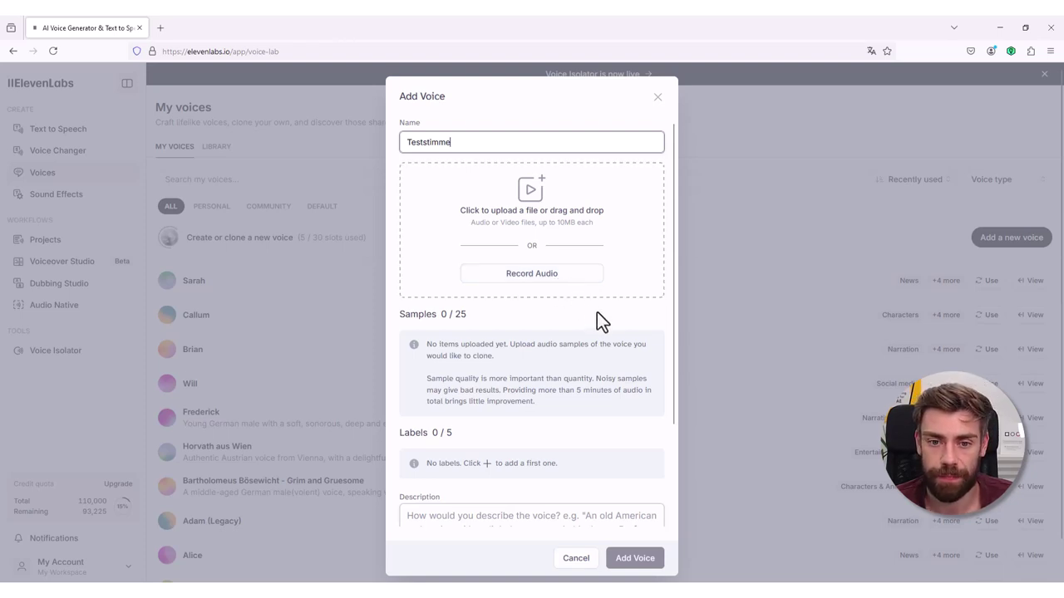
{"action": "scroll", "coordinate": [599, 314], "scroll_direction": "down", "scroll_amount": 3}
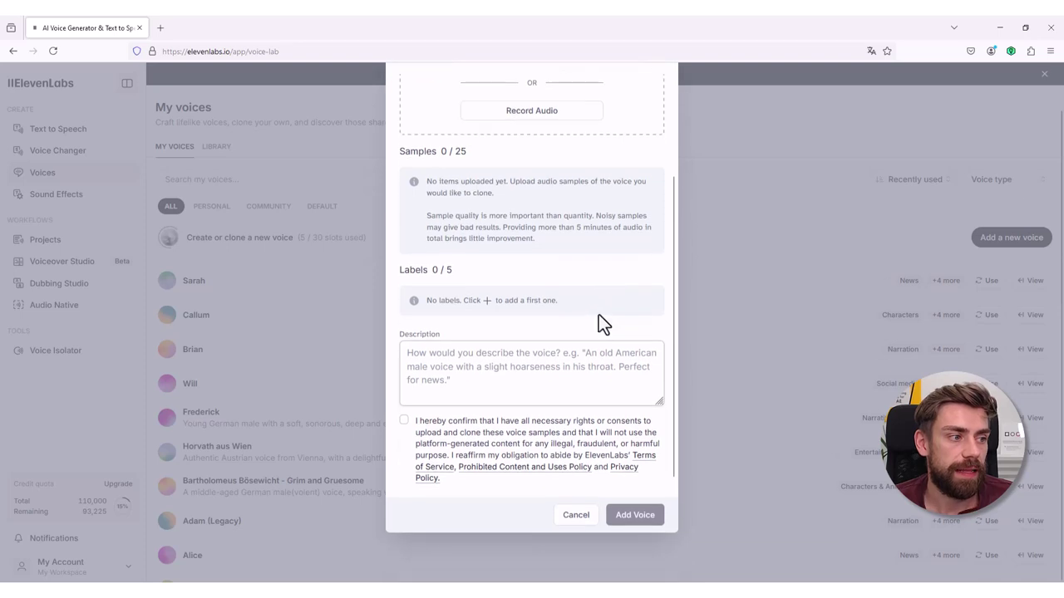
{"action": "left_click", "coordinate": [446, 359]}
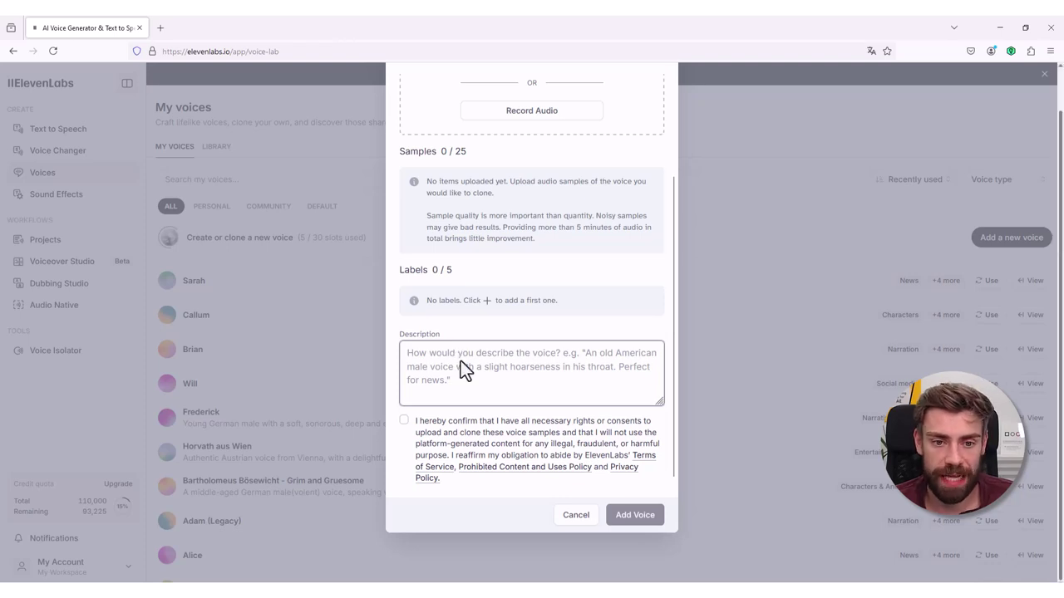
{"action": "left_click", "coordinate": [404, 420]}
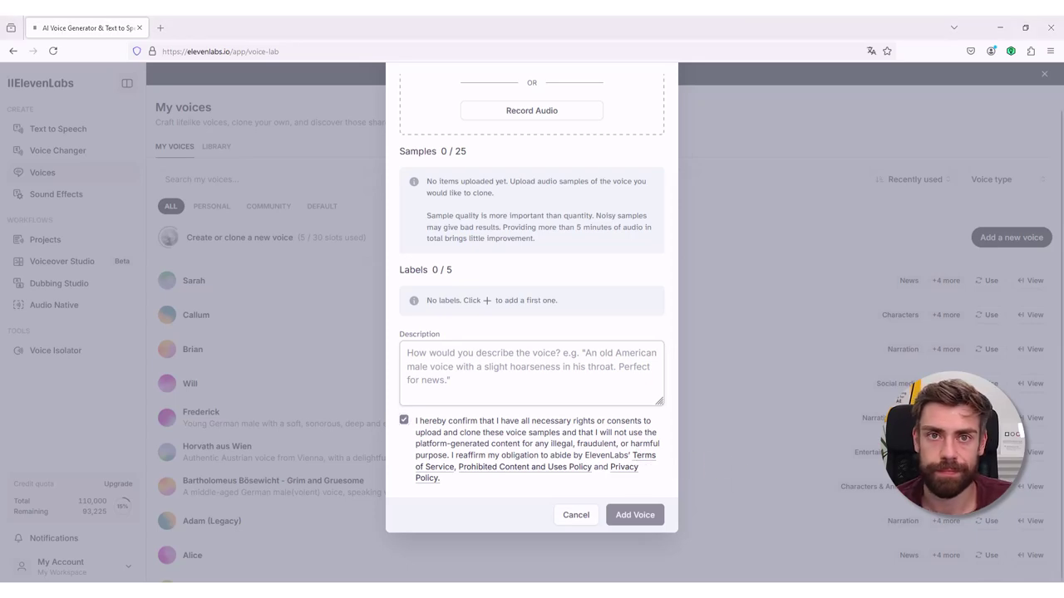
{"action": "left_click", "coordinate": [571, 524]}
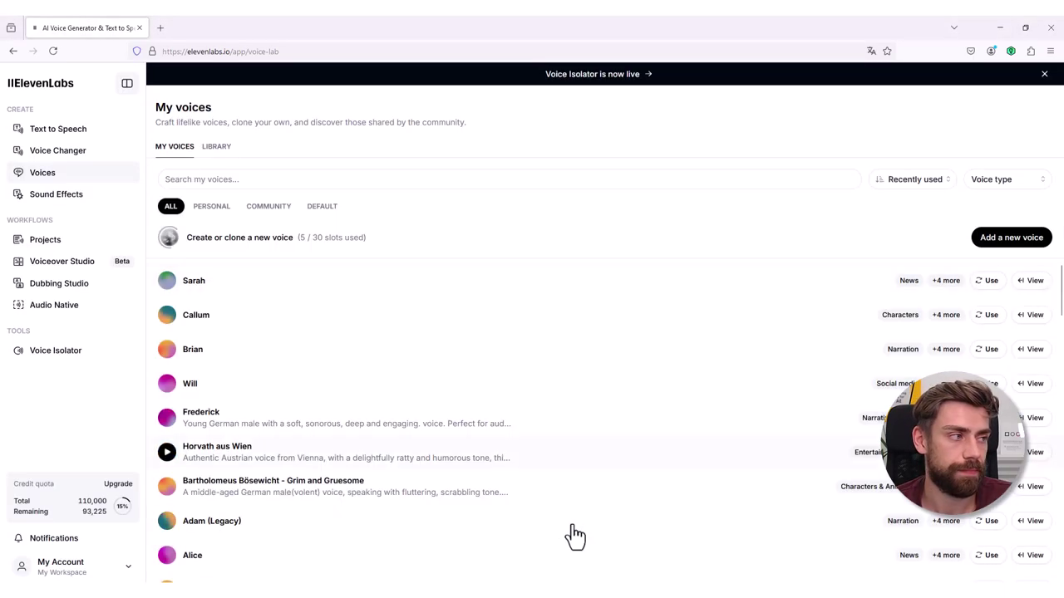
Step: Open the Dubbing Studio and start creating a new dub
{"action": "left_click", "coordinate": [34, 291]}
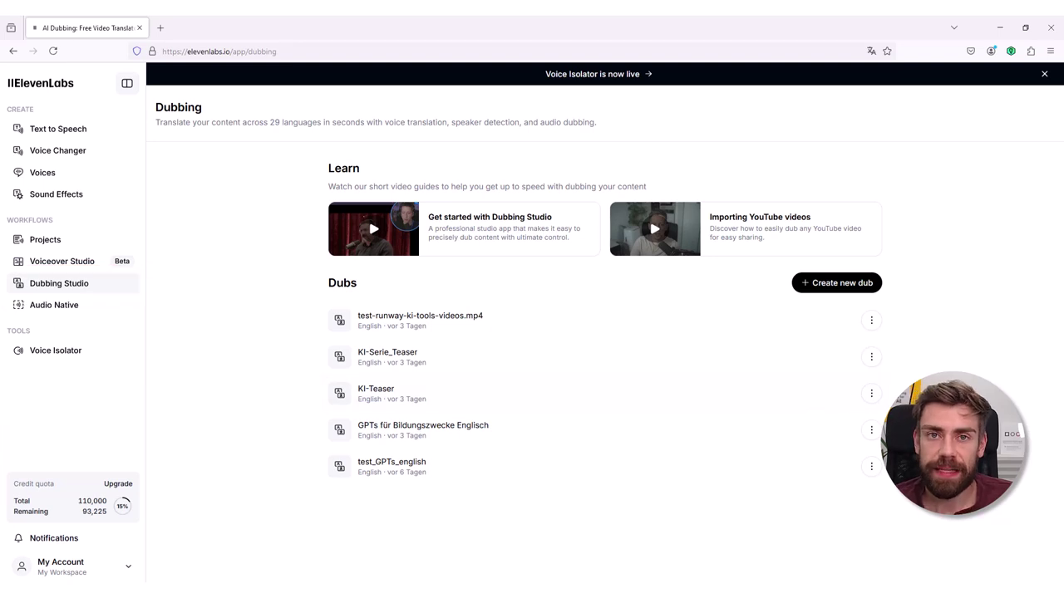
{"action": "left_click", "coordinate": [839, 285]}
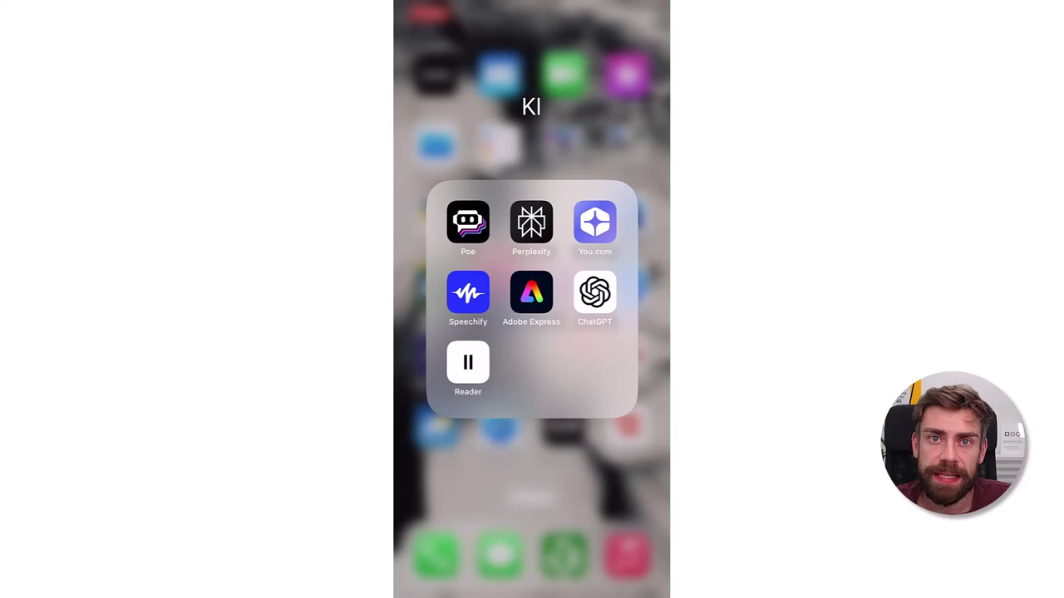
Step: Switch to the ElevenLabs Reader app on the phone and open the options for adding new content
{"action": "left_click", "coordinate": [468, 363]}
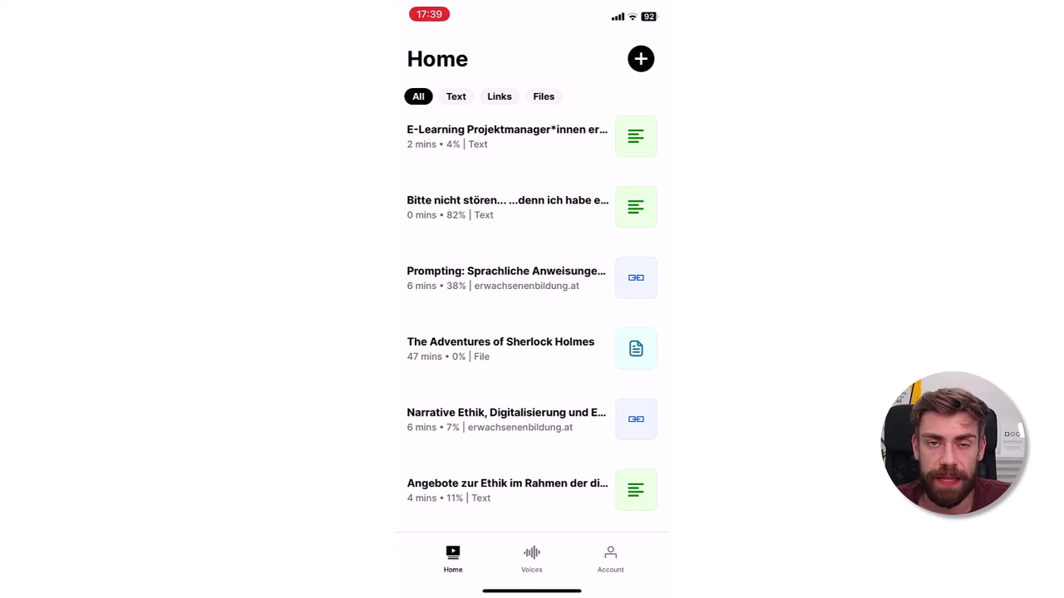
{"action": "left_click", "coordinate": [640, 58]}
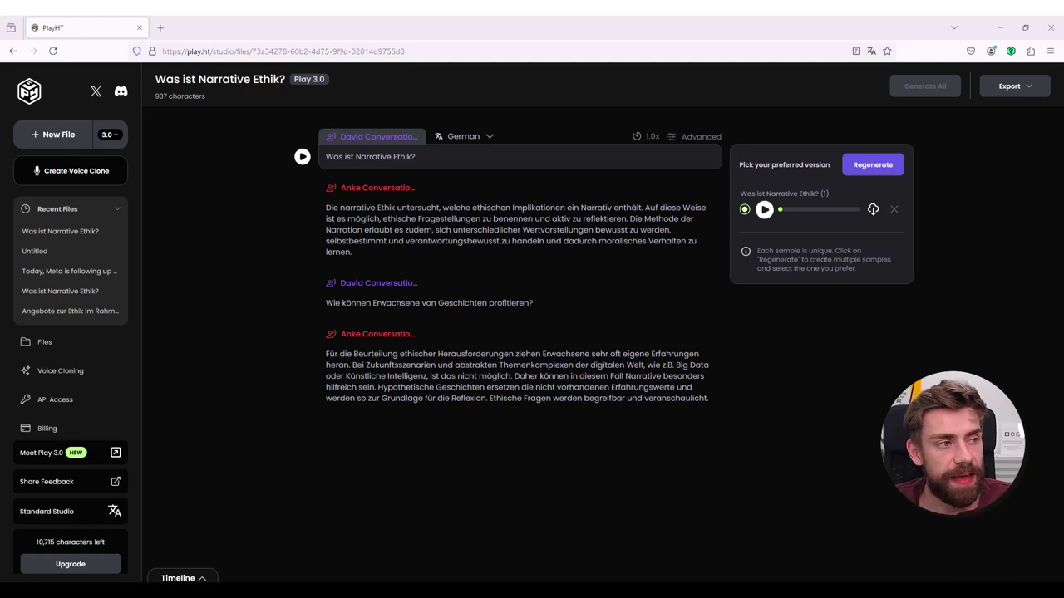
Step: In PlayHT, view the voices available for the first paragraph and close the selection without changing it
{"action": "left_click", "coordinate": [409, 142]}
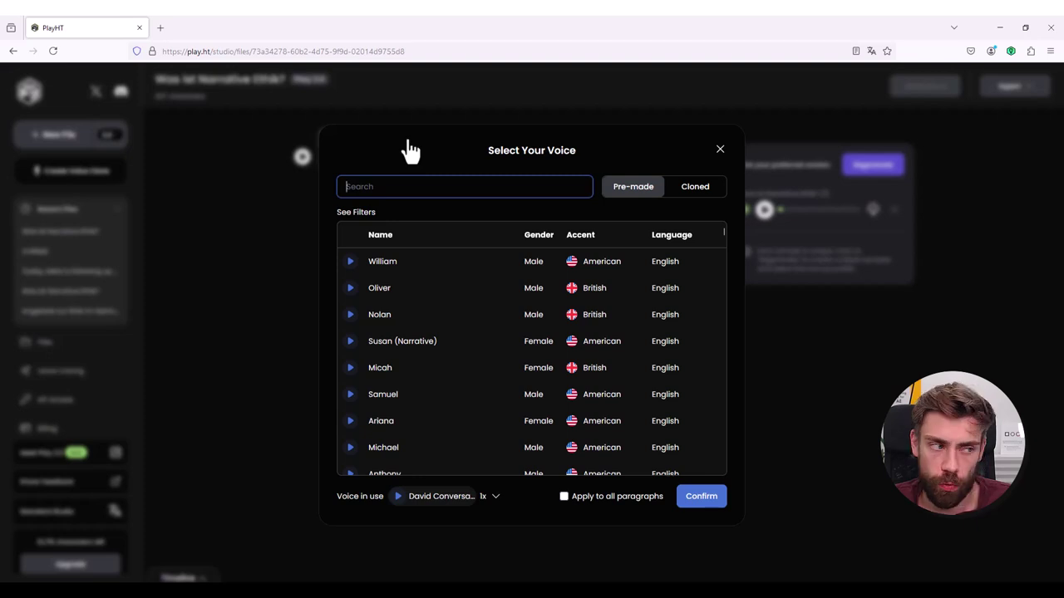
{"action": "left_click", "coordinate": [720, 149]}
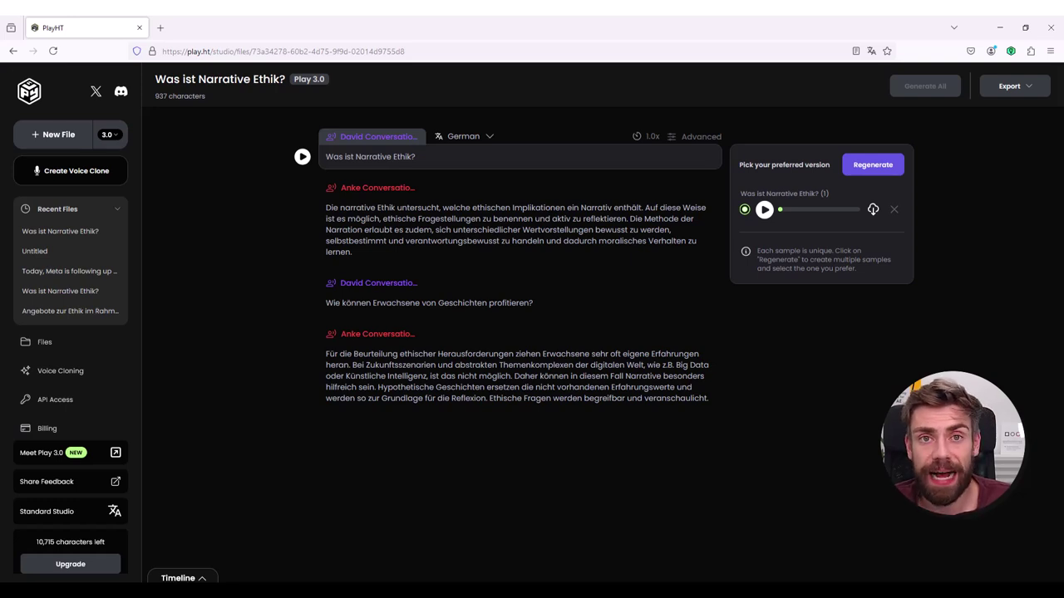
Step: Check the audio export options for the "Was ist Narrative Ethik?" file and show its timeline
{"action": "left_click", "coordinate": [1039, 90]}
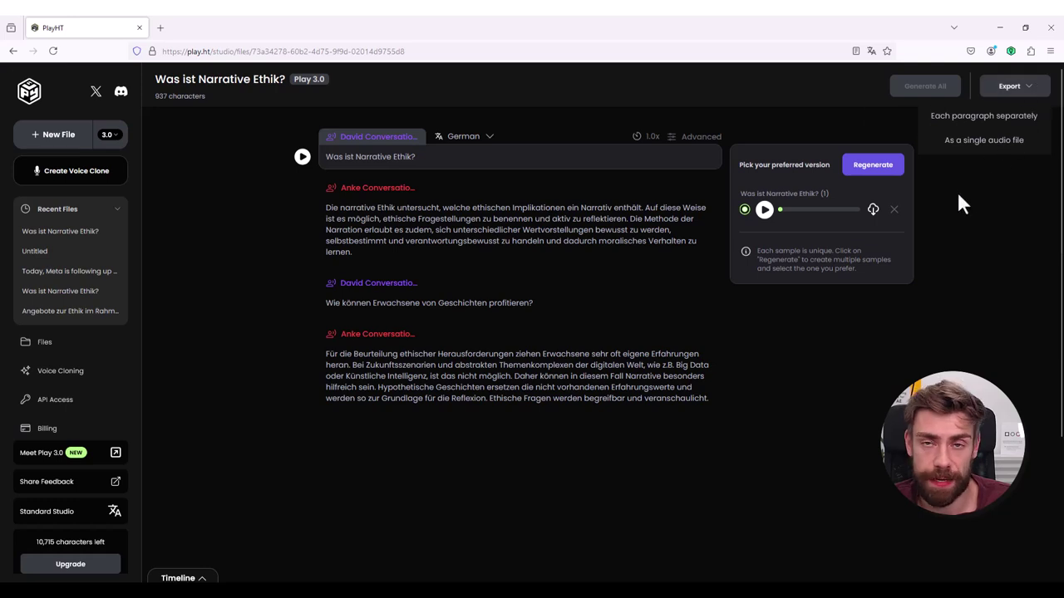
{"action": "left_click", "coordinate": [964, 245]}
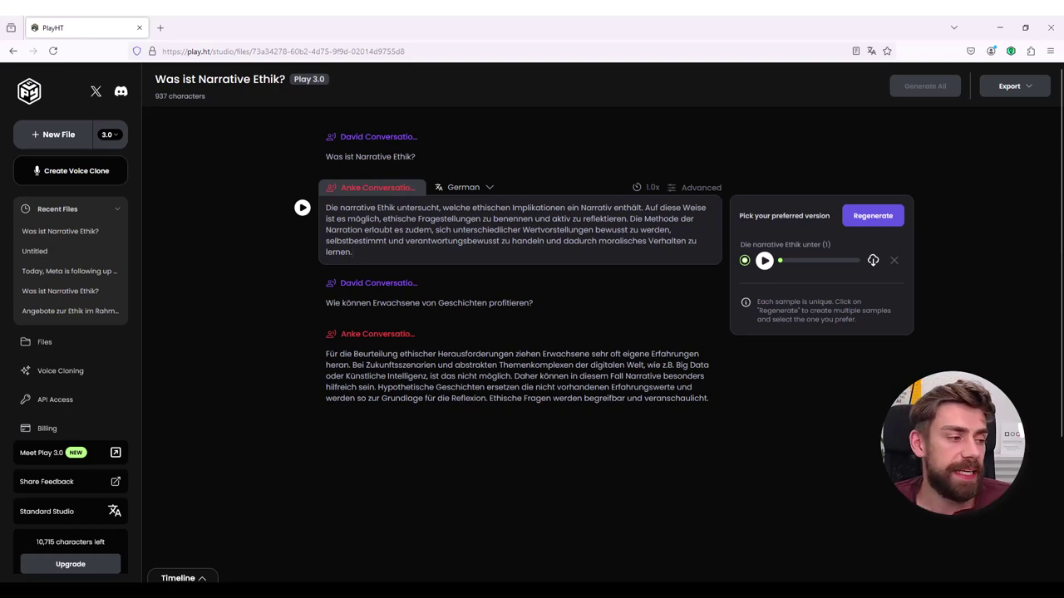
{"action": "left_click", "coordinate": [198, 579]}
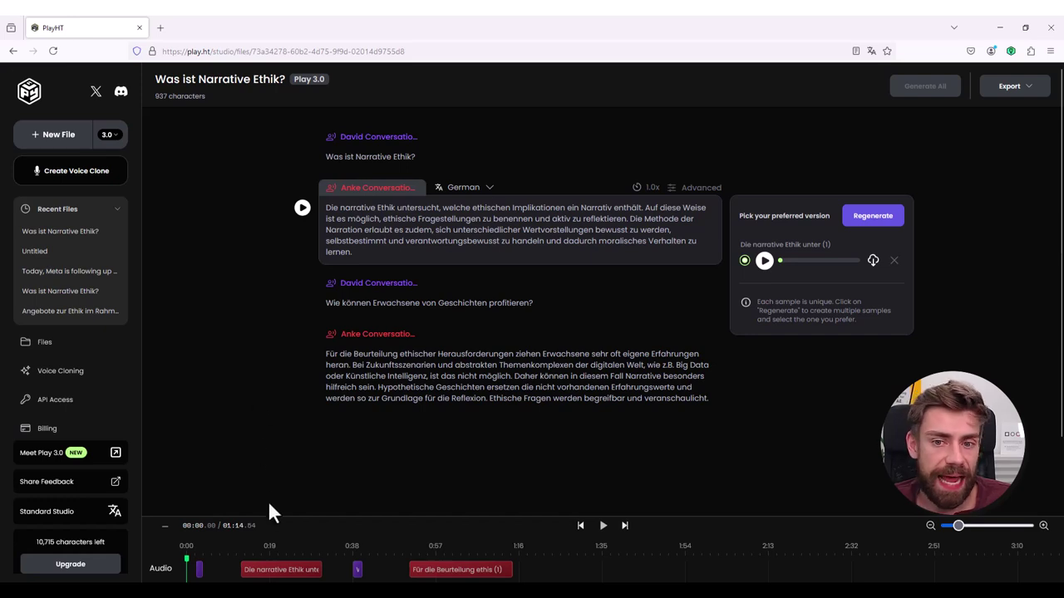
Step: Move the first "Die narrative Ethik" clip earlier on the audio timeline so it starts at about 0:05, shortly after the opening clip
{"action": "mouse_move", "coordinate": [278, 569]}
{"action": "left_mouse_down"}
{"action": "mouse_move", "coordinate": [240, 572]}
{"action": "mouse_move", "coordinate": [288, 572]}
{"action": "mouse_move", "coordinate": [262, 570]}
{"action": "left_mouse_up"}
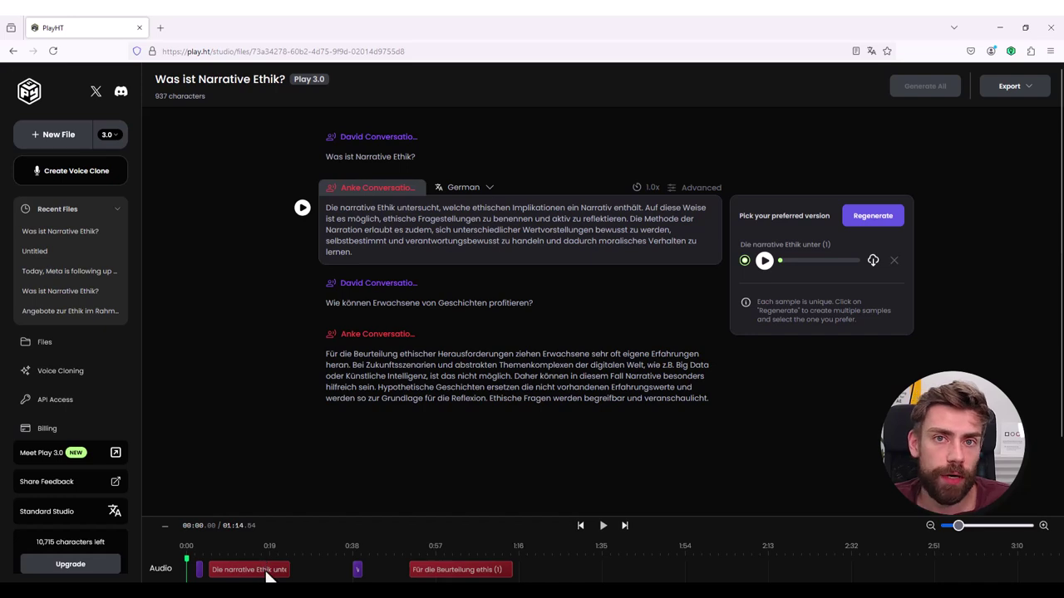
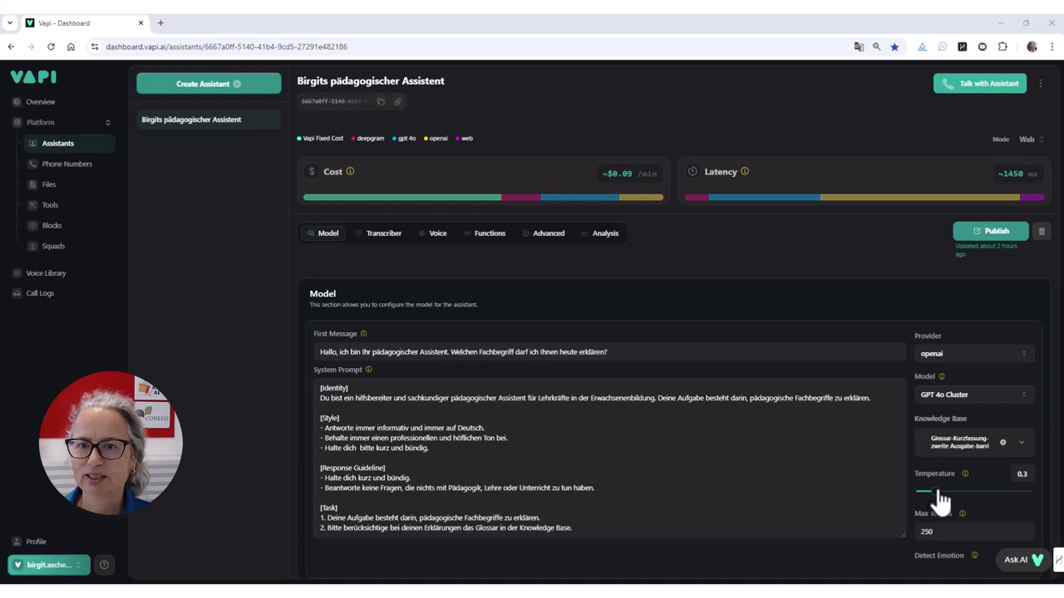
Step: In the Vapi dashboard, review the pedagogical assistant's transcription settings and its voice configuration
{"action": "left_click", "coordinate": [381, 242]}
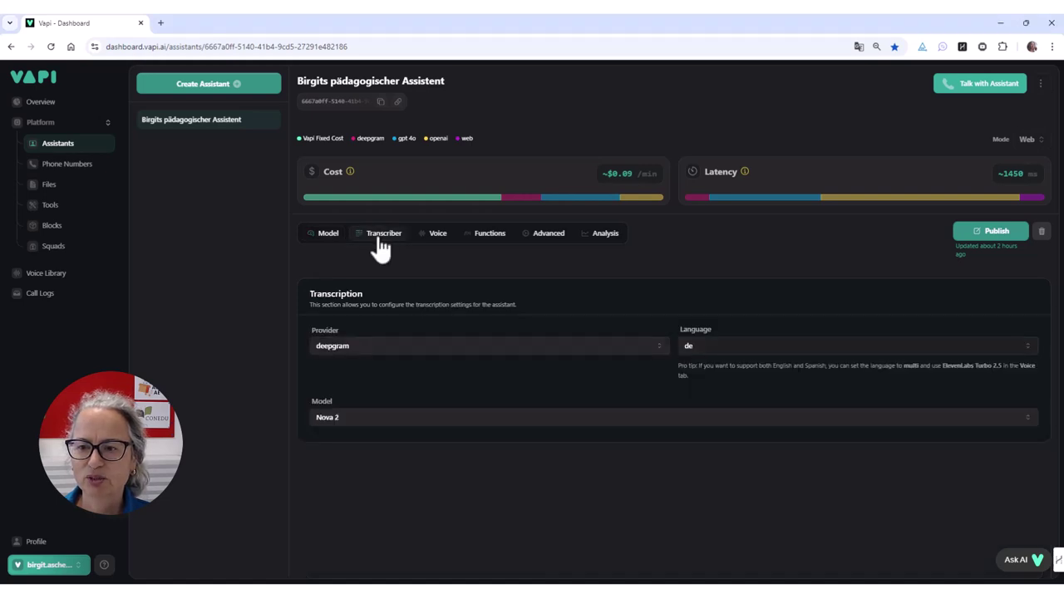
{"action": "left_click", "coordinate": [437, 238]}
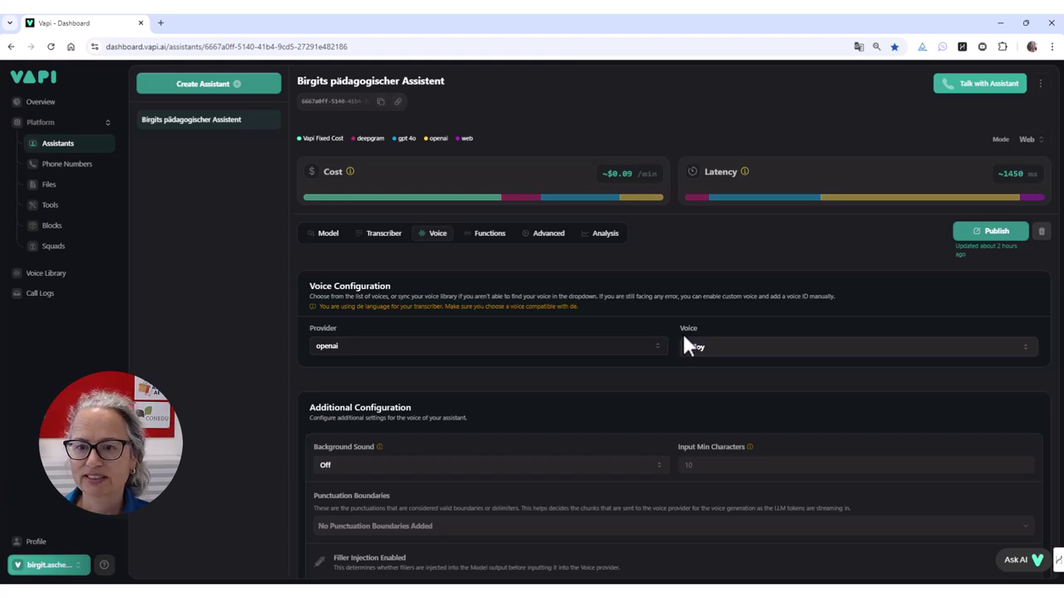
Step: Examine how each component contributes to the assistant's cost per minute and its latency
{"action": "mouse_move", "coordinate": [458, 204]}
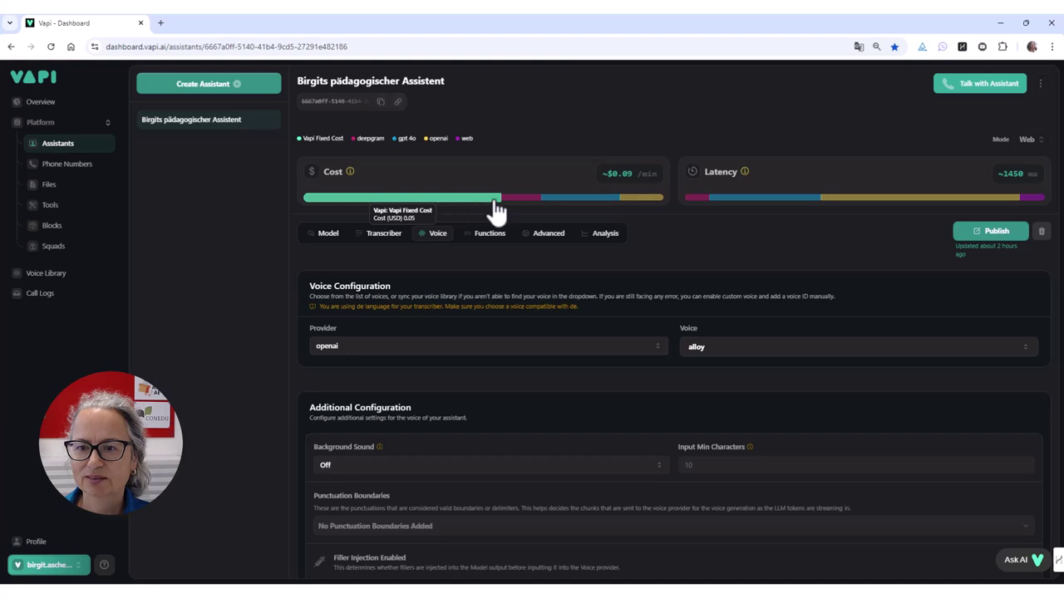
{"action": "mouse_move", "coordinate": [517, 204]}
{"action": "mouse_move", "coordinate": [620, 209]}
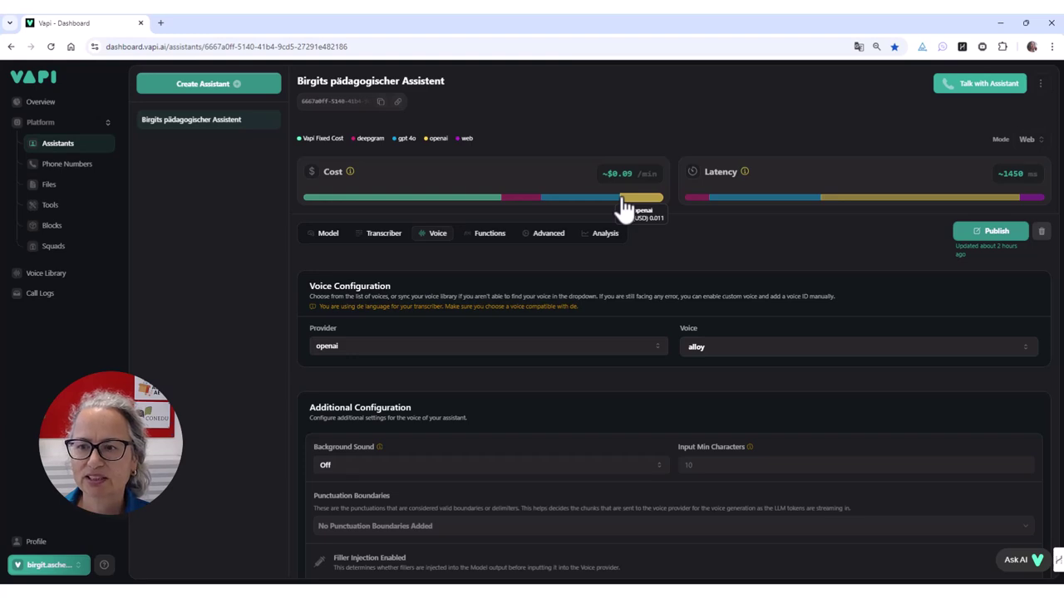
{"action": "mouse_move", "coordinate": [691, 207]}
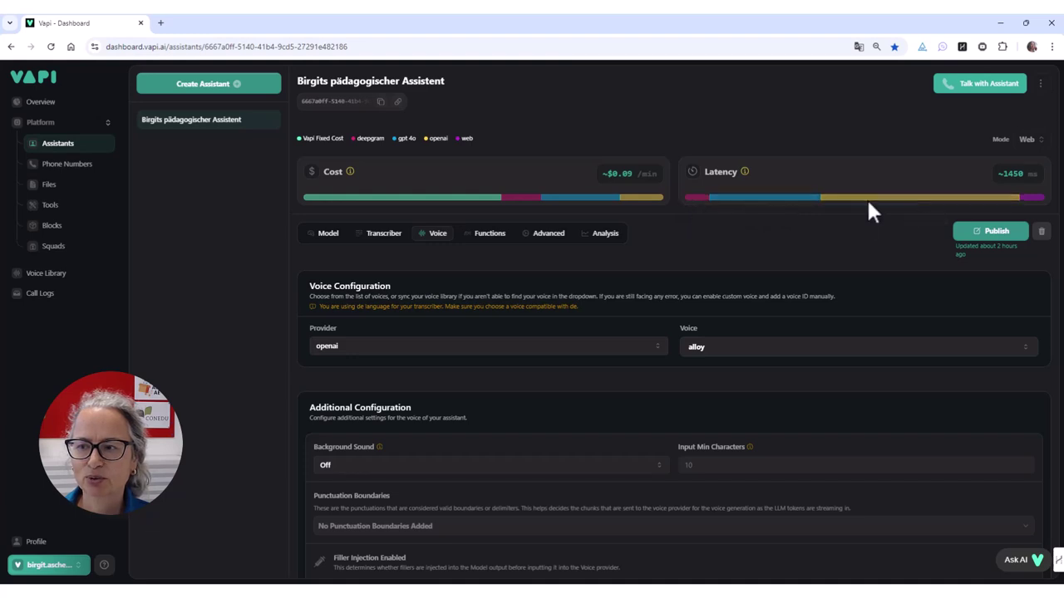
{"action": "mouse_move", "coordinate": [1029, 203]}
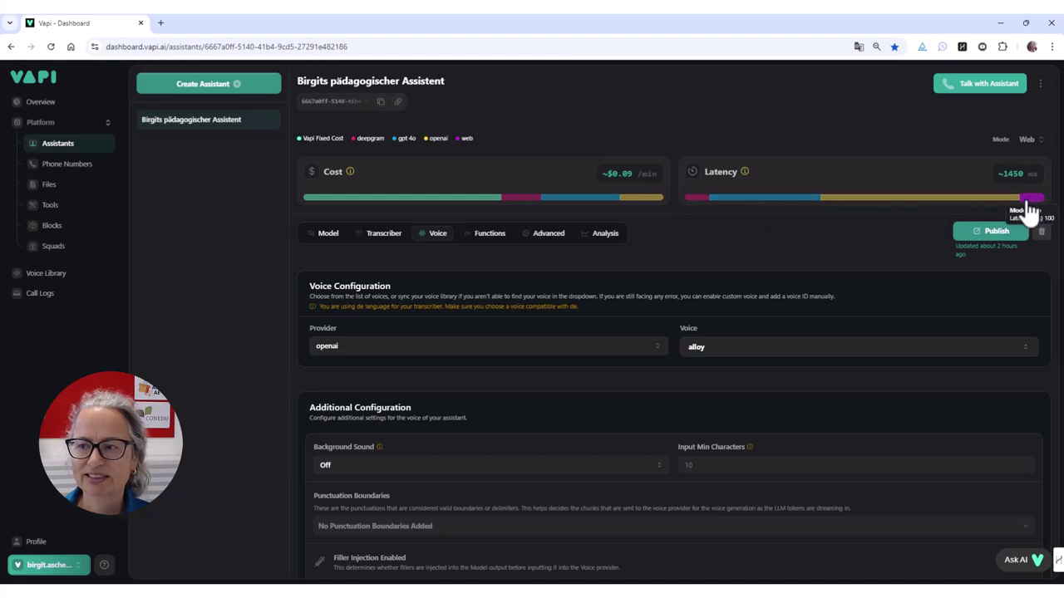